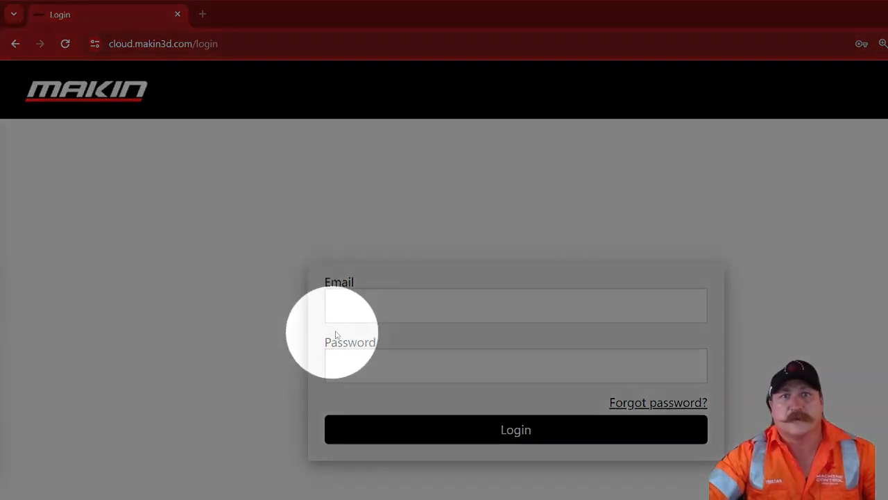
- Log in to the Makin cloud site with the saved account email and password
left_click(350, 312)
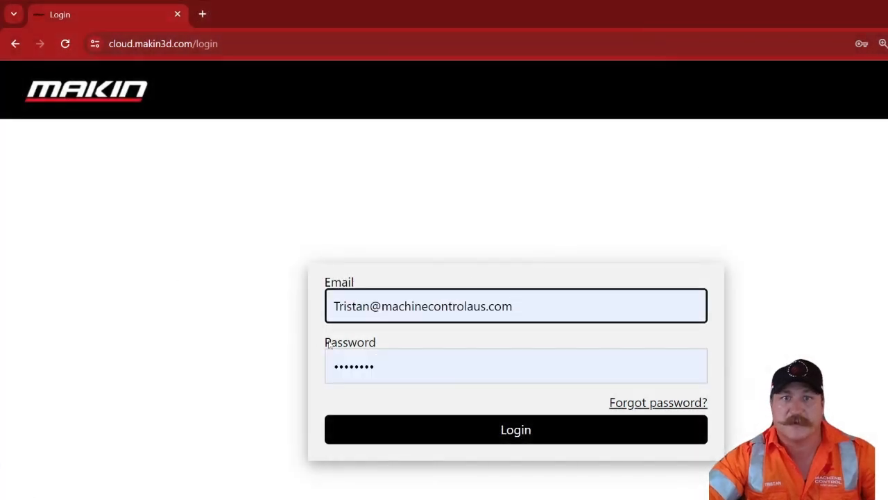
left_click(555, 437)
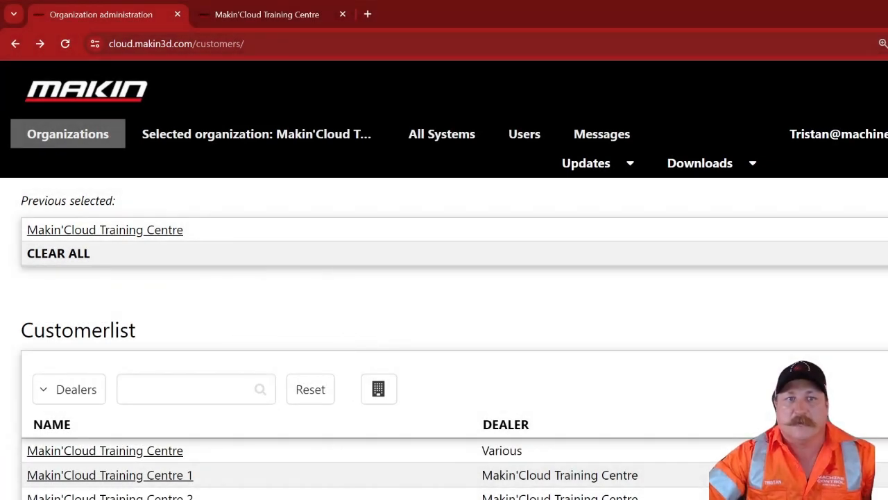
- Open the Makin'Cloud Training Centre organization from the customer list
key("ctrl")
key("ctrl")
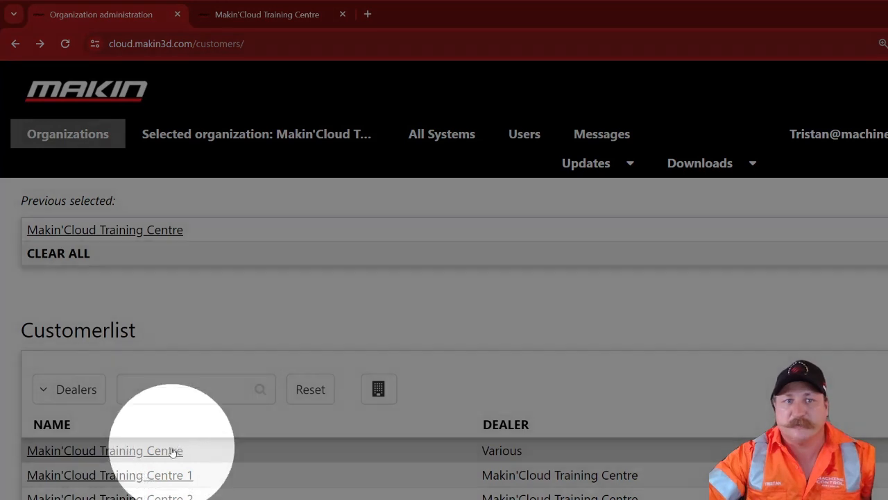
left_click(171, 451, "ctrl")
left_click(171, 452, "ctrl")
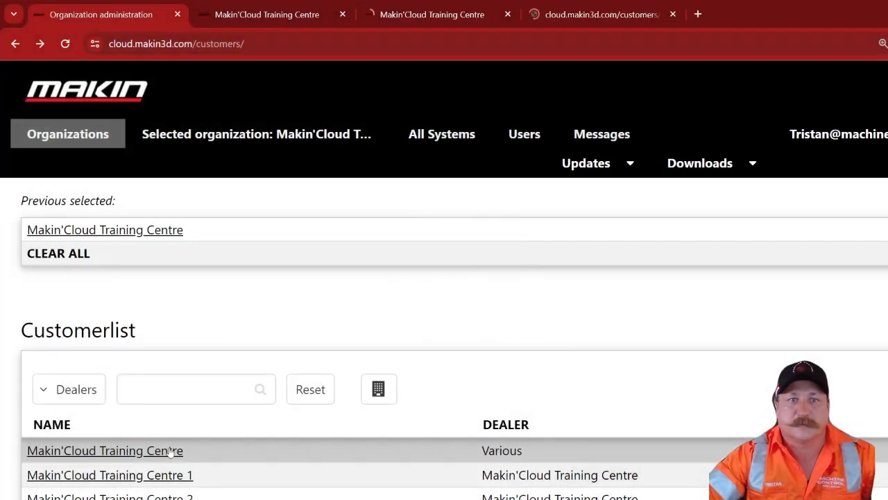
left_click(157, 452)
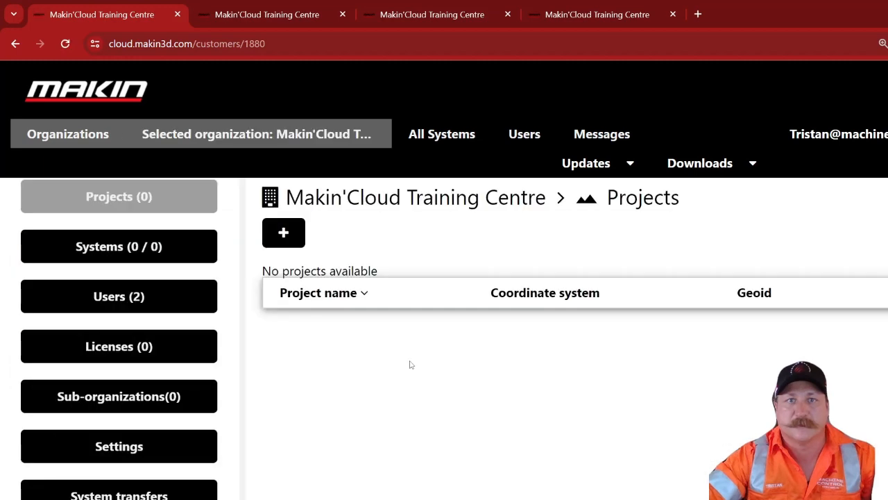
key("ctrl")
key("ctrl")
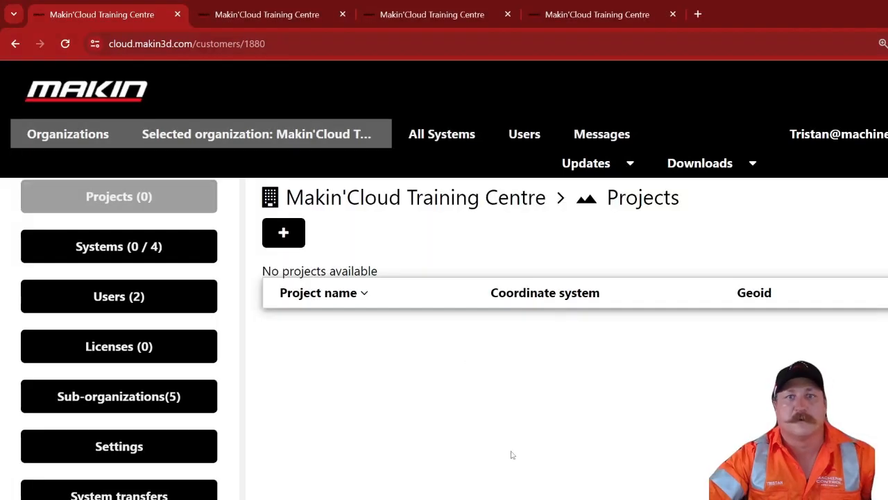
key("ctrl")
key("ctrl")
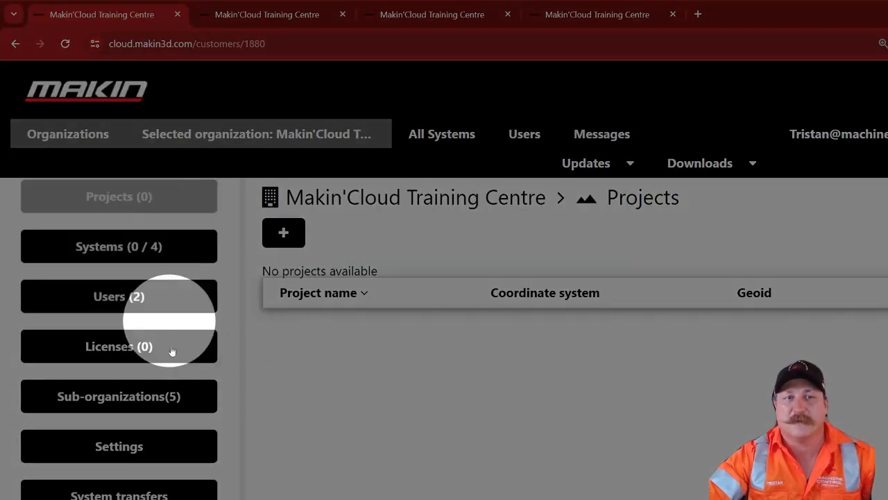
- Review the organization's projects, systems, users and sub-organizations pages
left_click(154, 206)
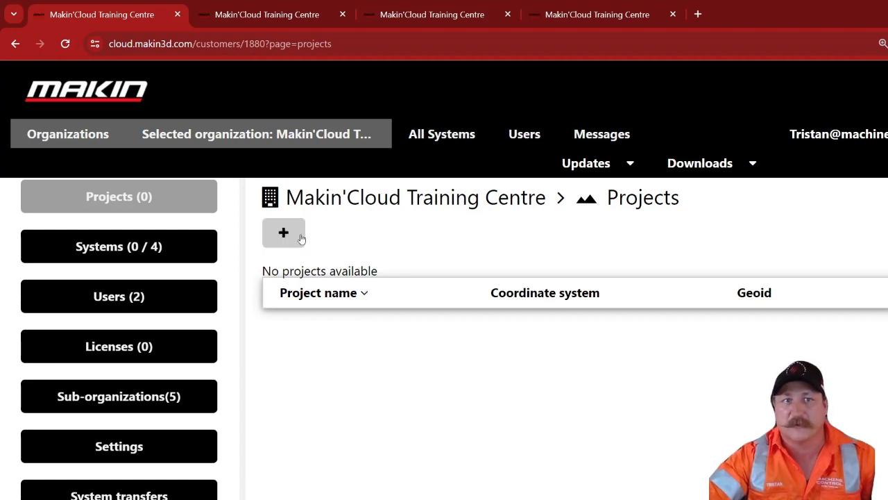
left_click(127, 250)
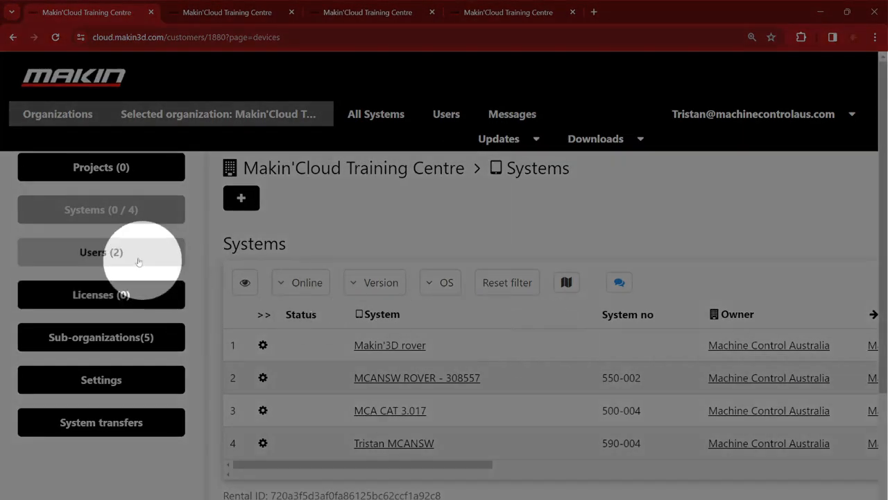
left_click(125, 253)
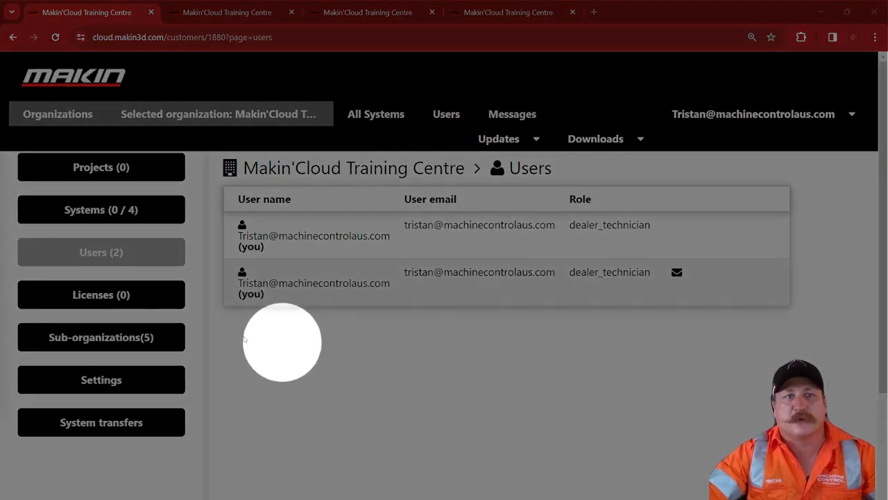
left_click(139, 340)
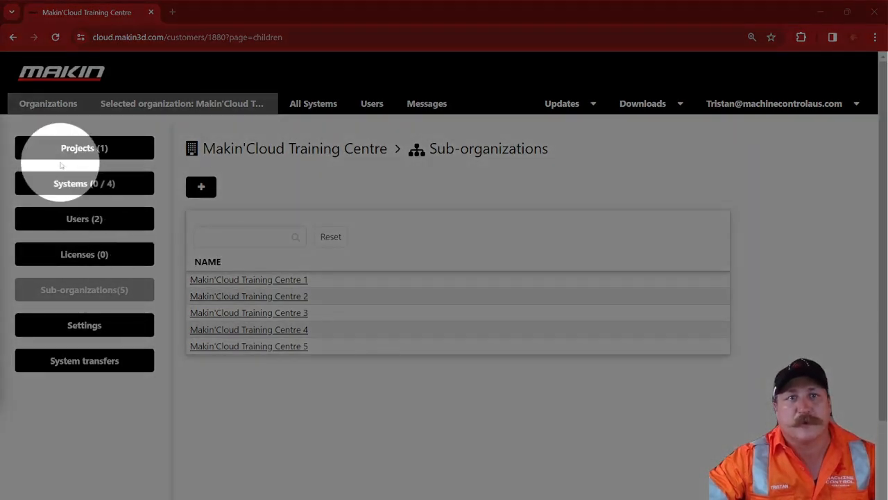
- Start a new project in the organization's project list and name it "Makin_Cloud Demo Project"
left_click(63, 153)
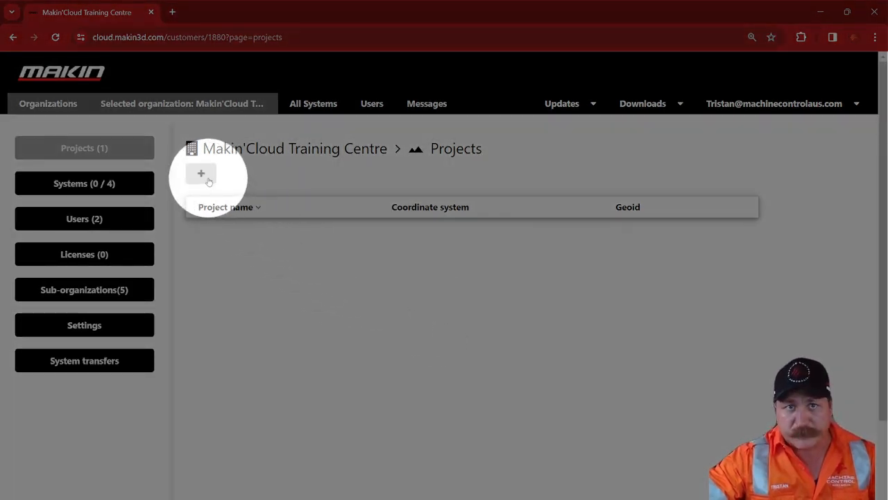
left_click(203, 175)
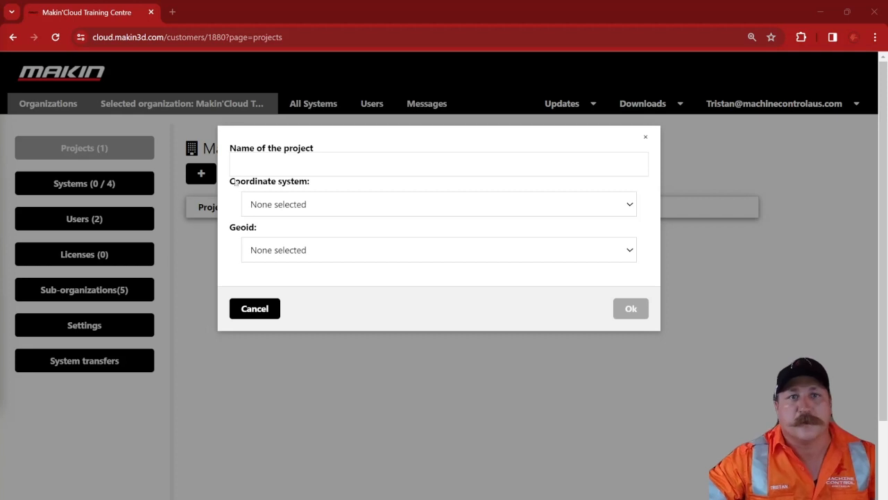
left_click(263, 165)
type("Makin_Cloud Demo Project")
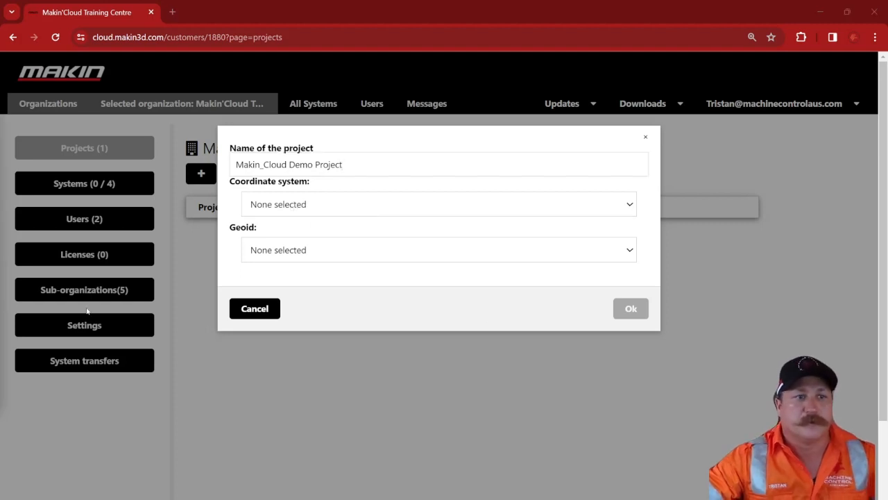
- Set the coordinate system to MGA zone 56 and the geoid to AusGeoid_2009, and create the project
left_click(628, 205)
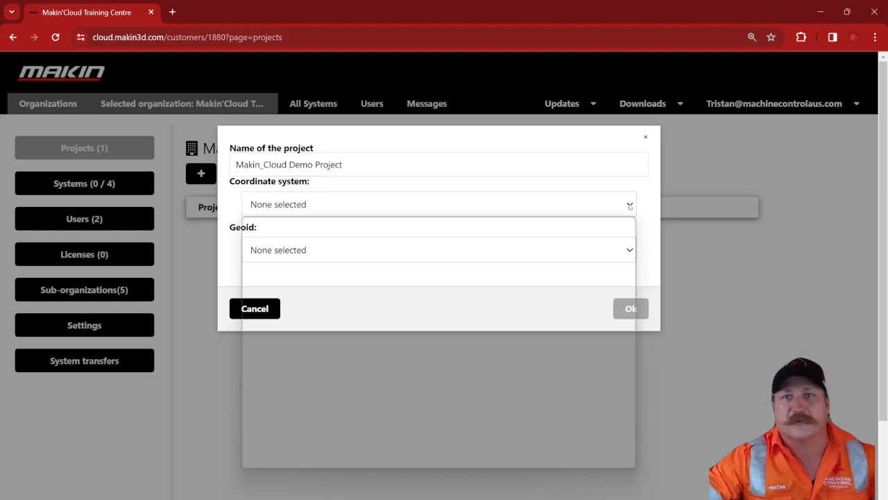
scroll(324, 394, "down", 3)
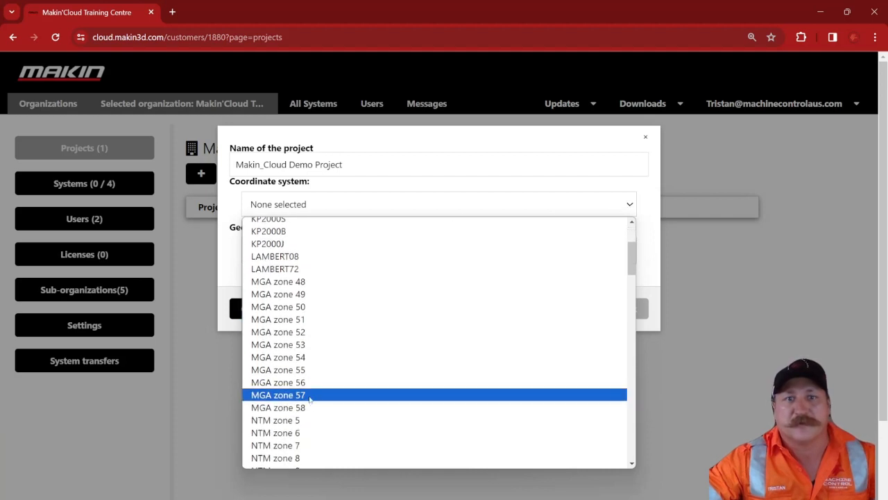
left_click(309, 389)
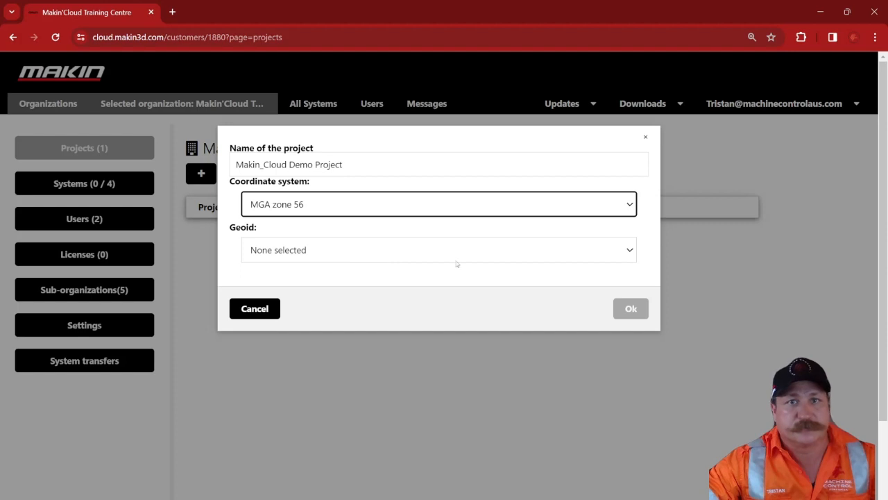
left_click(477, 256)
left_click(349, 282)
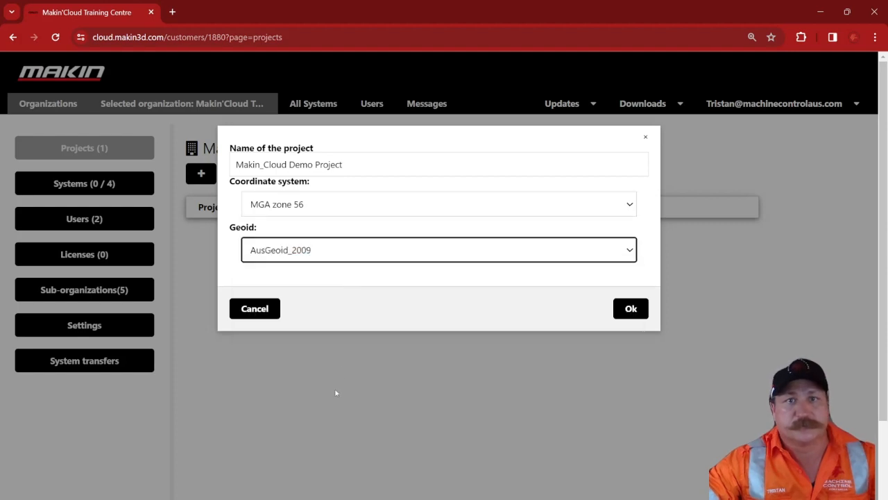
left_click(630, 309)
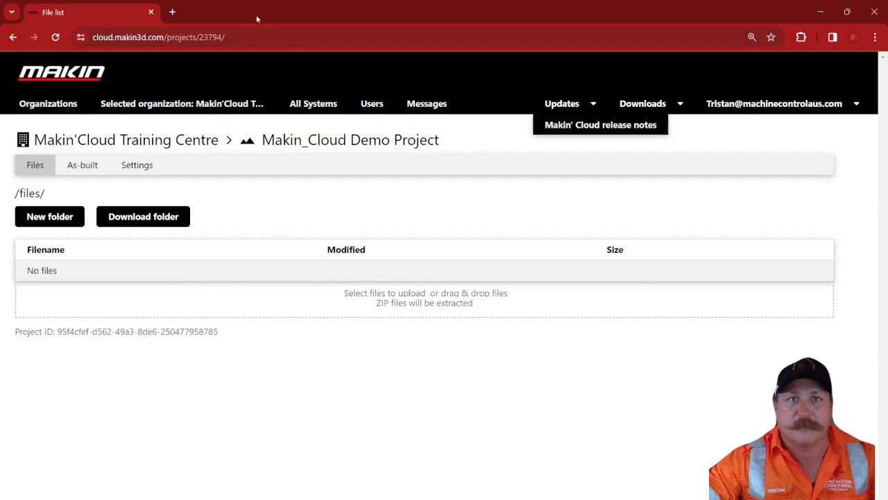
- Open the desktop folder Makin_Cloud Demo Project in File Explorer and arrange it side by side with the browser
key("super+Right")
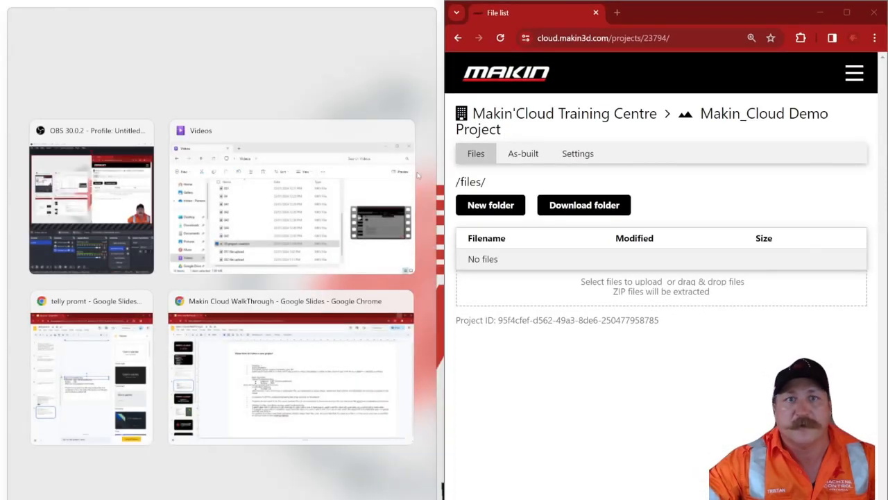
left_click(292, 471)
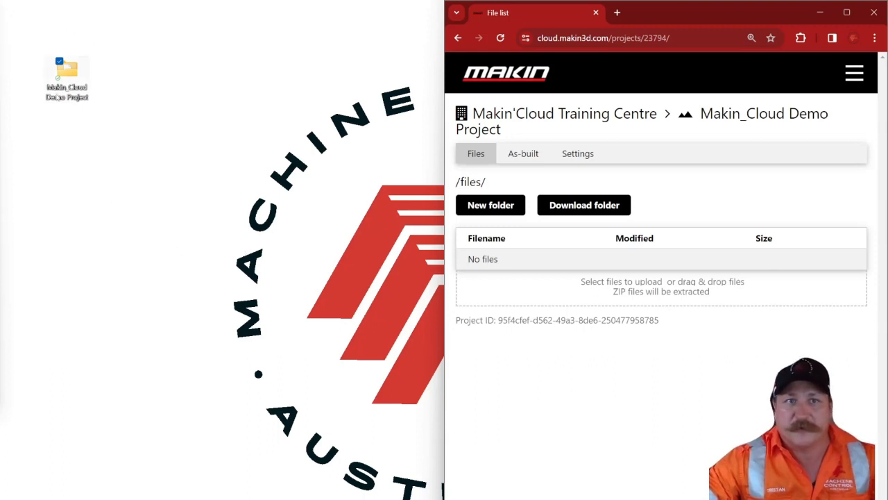
left_click(61, 78)
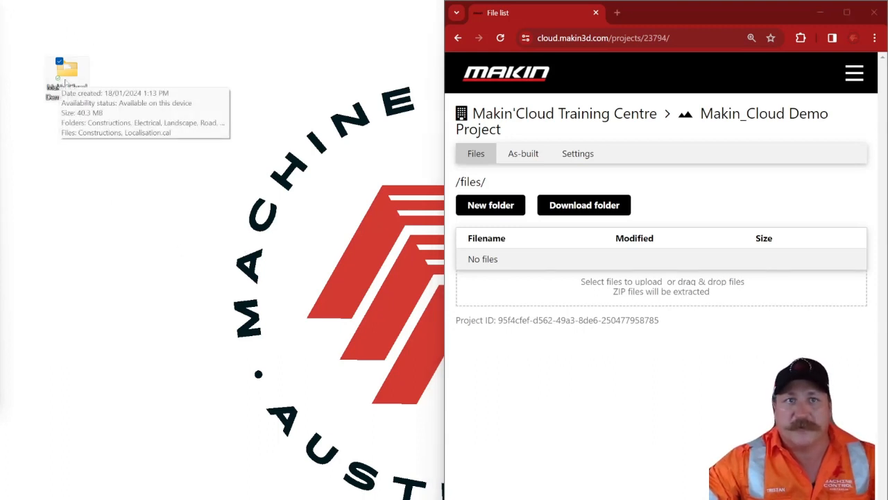
double_click(53, 87)
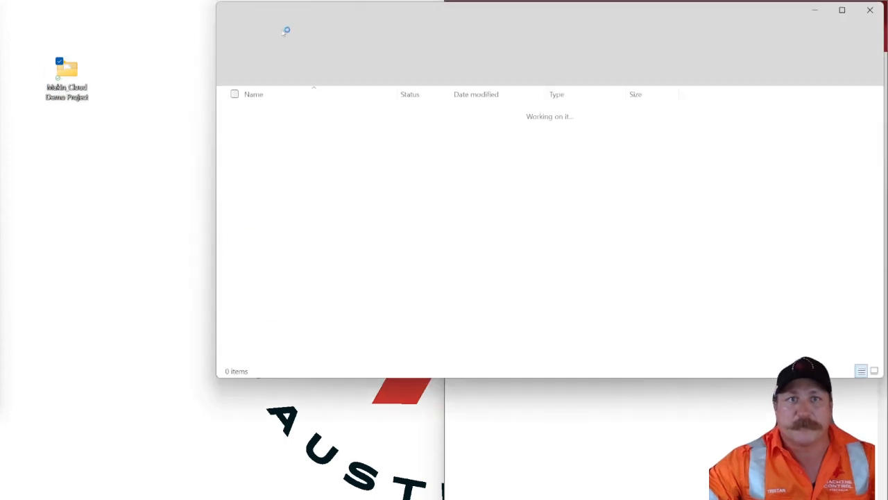
left_click_drag(287, 28, 1, 220)
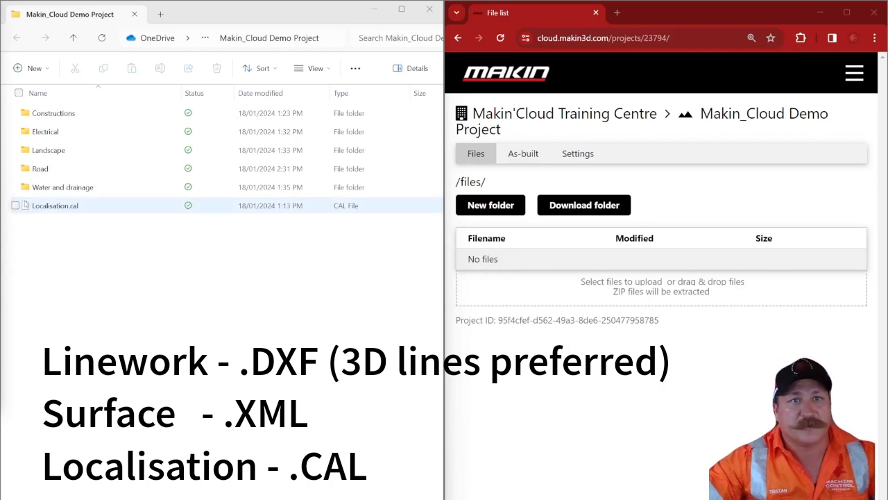
- Examine the file types inside the Constructions folder and return to the Makin_Cloud Demo Project folder
left_click(54, 114)
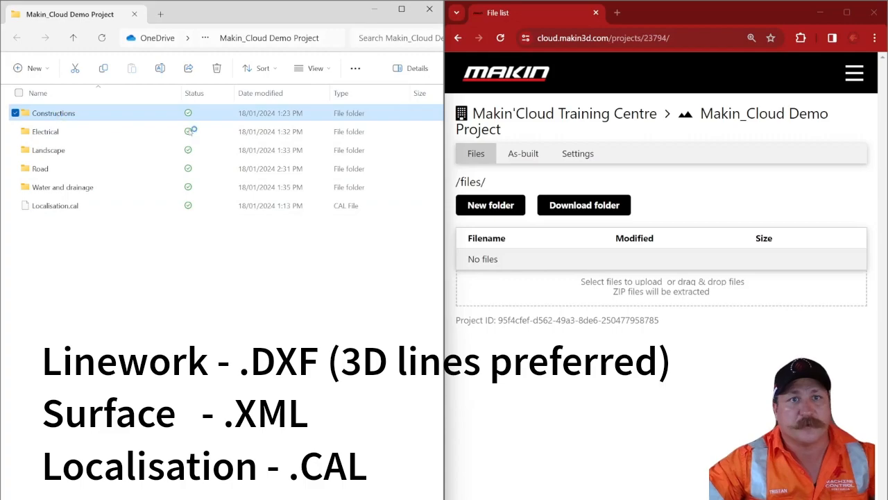
double_click(56, 114)
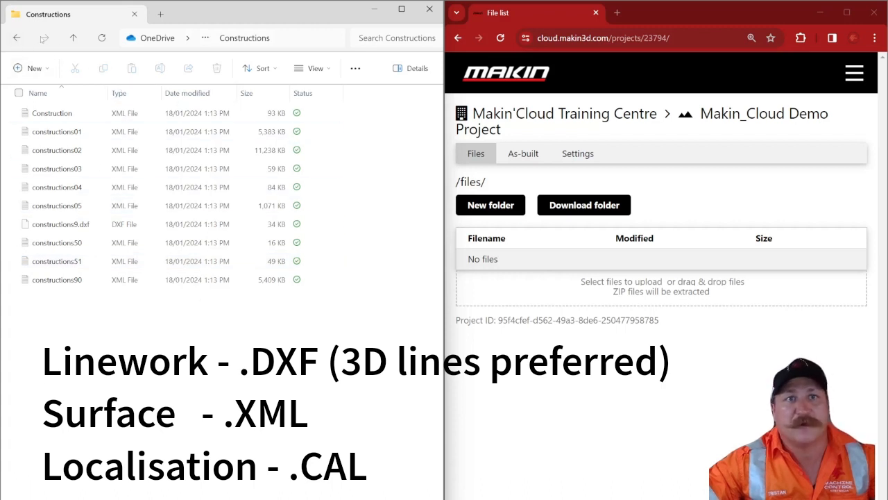
left_click(22, 39)
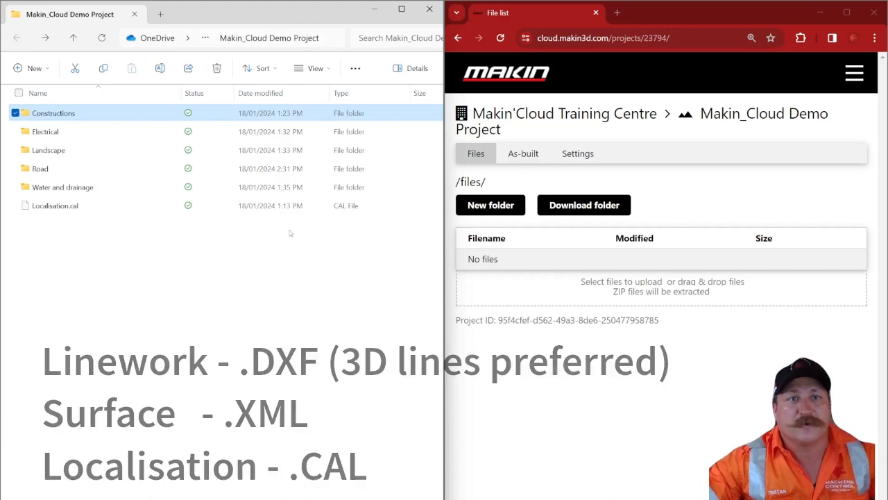
- Go up to the Desktop folder and compress the Makin_Cloud Demo Project folder to a ZIP file, keeping its default name
left_click(206, 41)
left_click(161, 29)
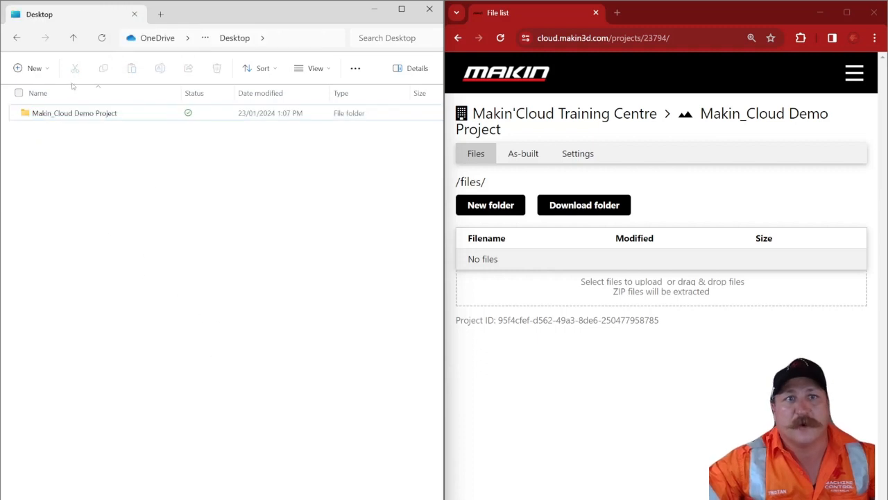
left_click(54, 119)
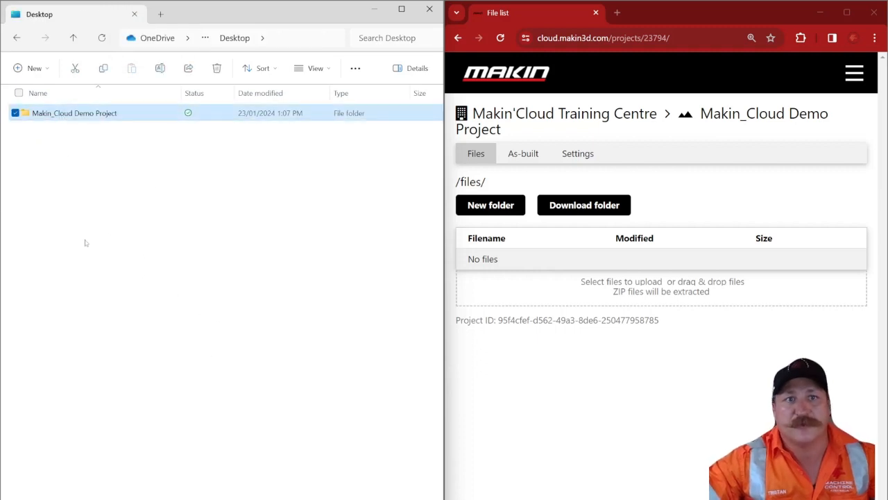
right_click(64, 118)
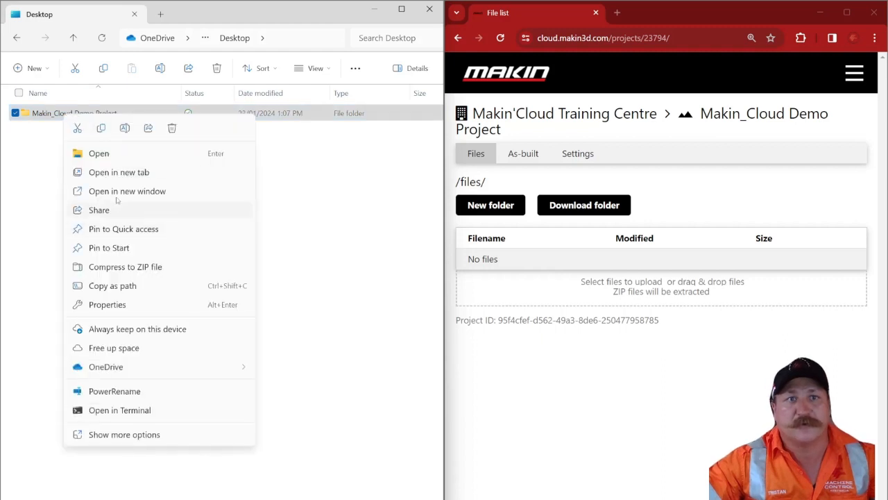
left_click(104, 269)
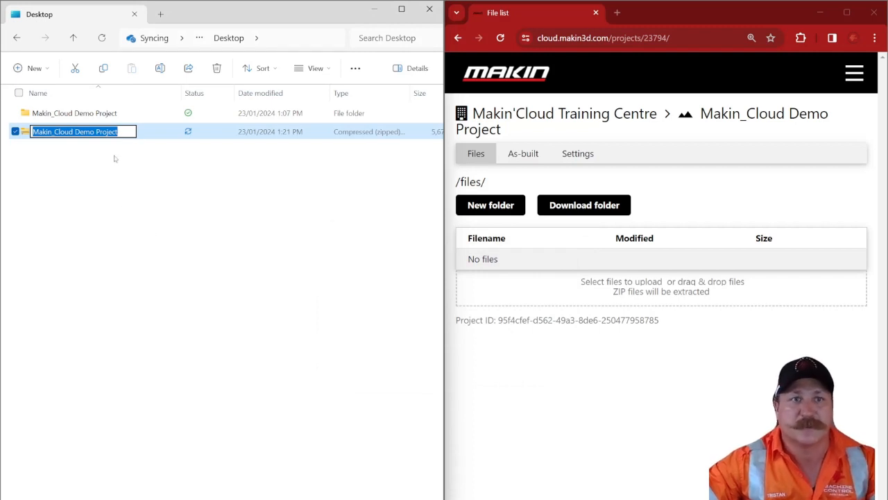
left_click(113, 238)
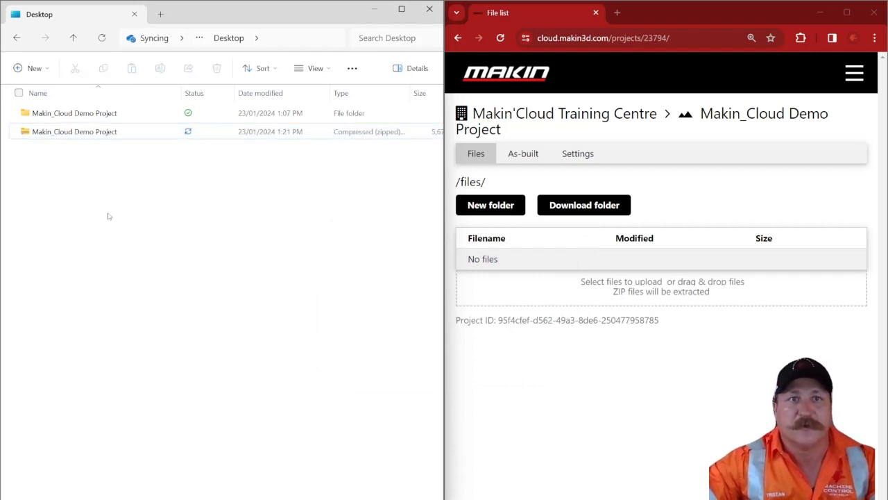
- Upload the Makin_Cloud Demo Project ZIP from the Desktop folder into the cloud project, collapsing its single top-level folder
left_click(68, 131)
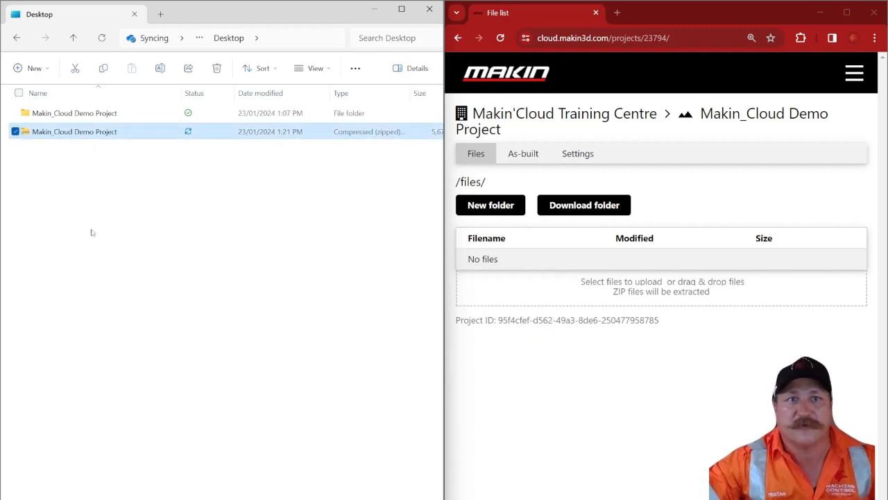
left_click_drag(68, 136, 480, 263)
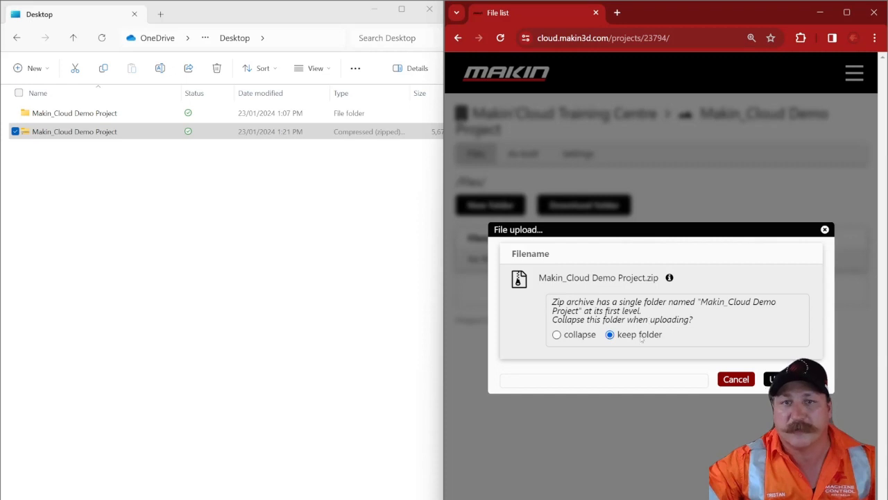
left_click(558, 335)
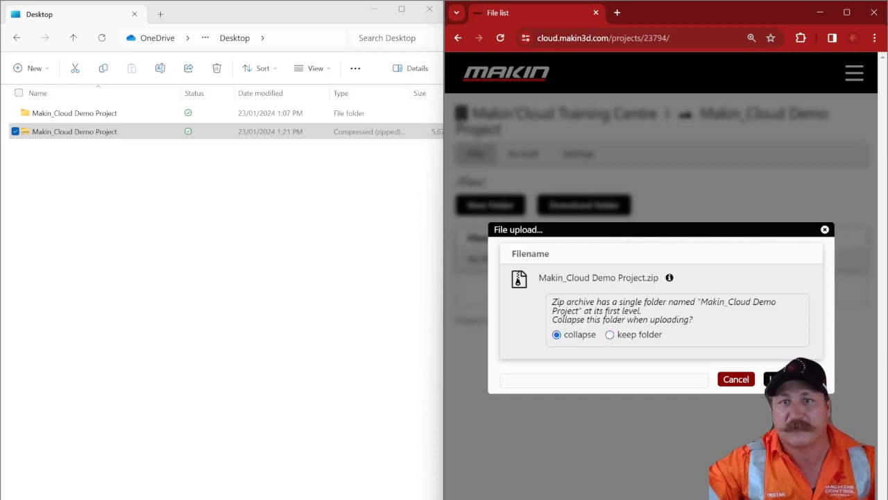
left_click(735, 379)
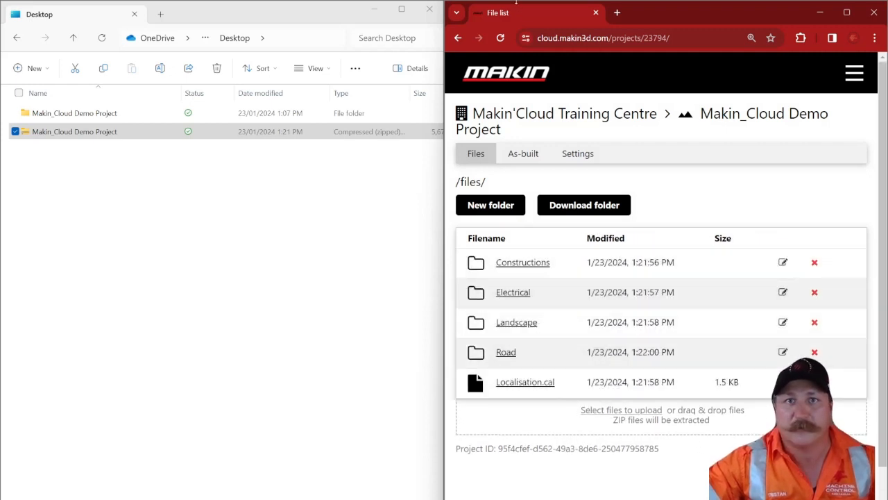
- Maximize the browser window, check the uploaded files in the Electrical folder and return to the project's root folder
left_click(848, 13)
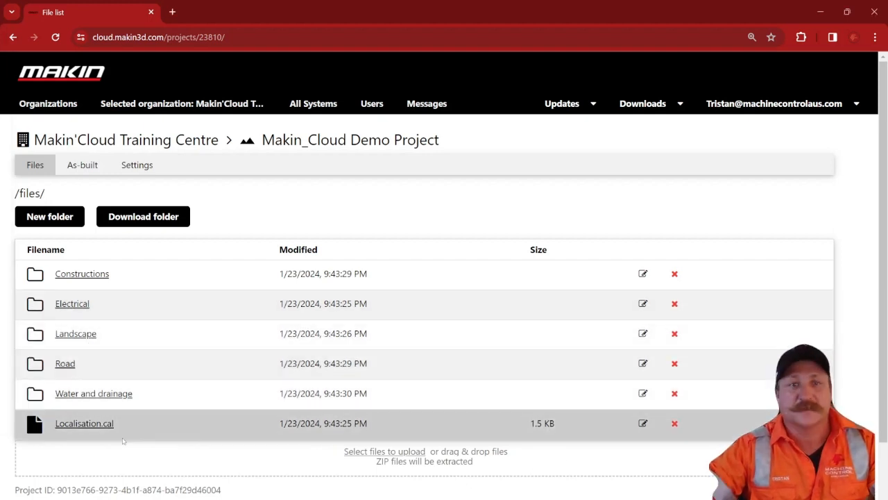
left_click(65, 304)
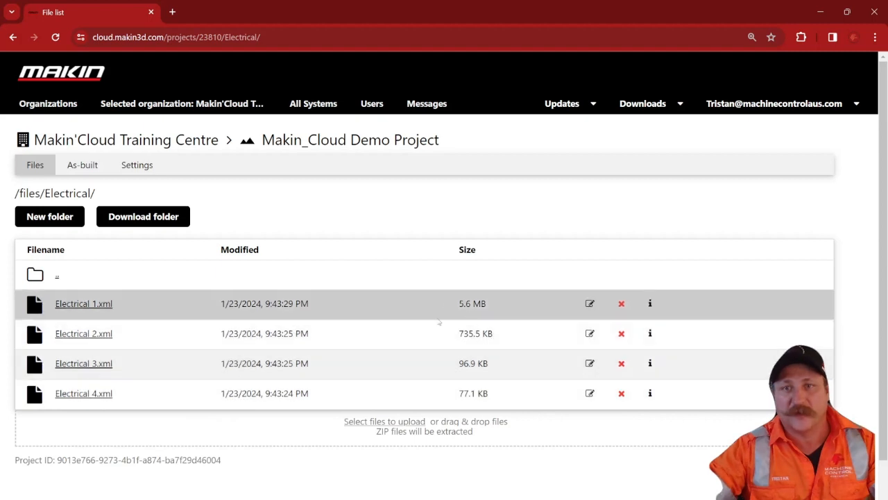
left_click(29, 194)
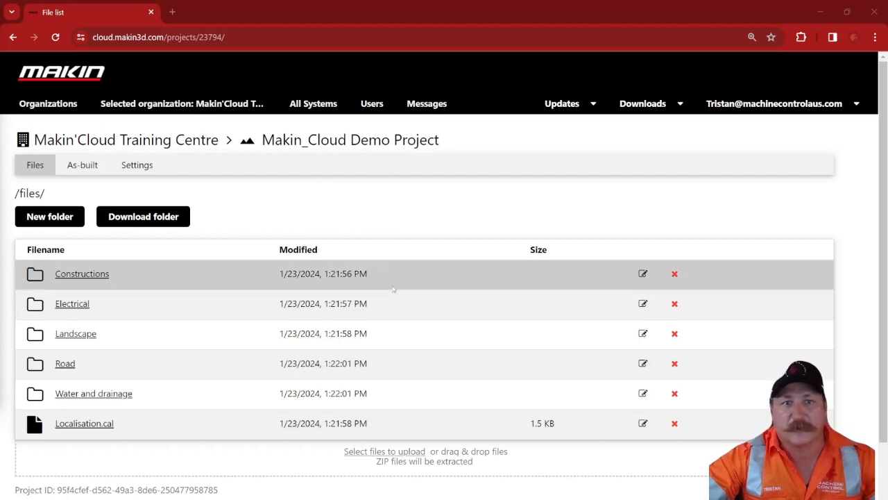
- Change the cloud project's coordinate system to the local Localisation file and save the project settings
left_click(145, 170)
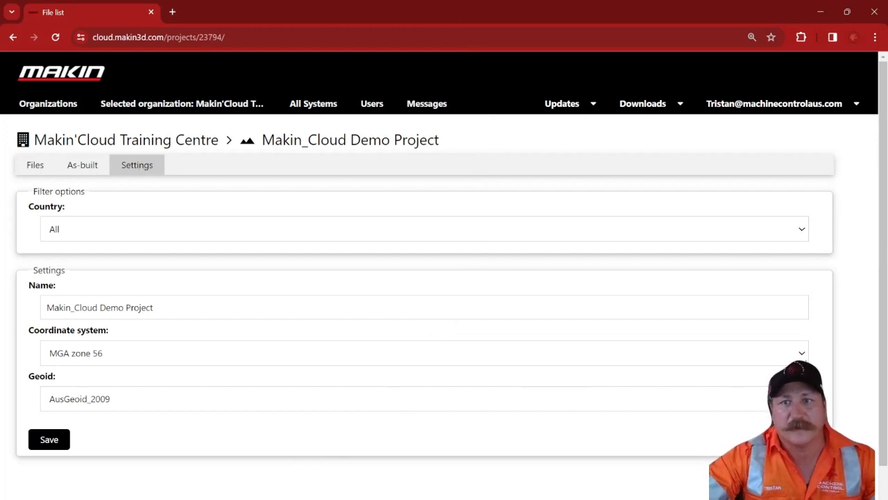
left_click(801, 355)
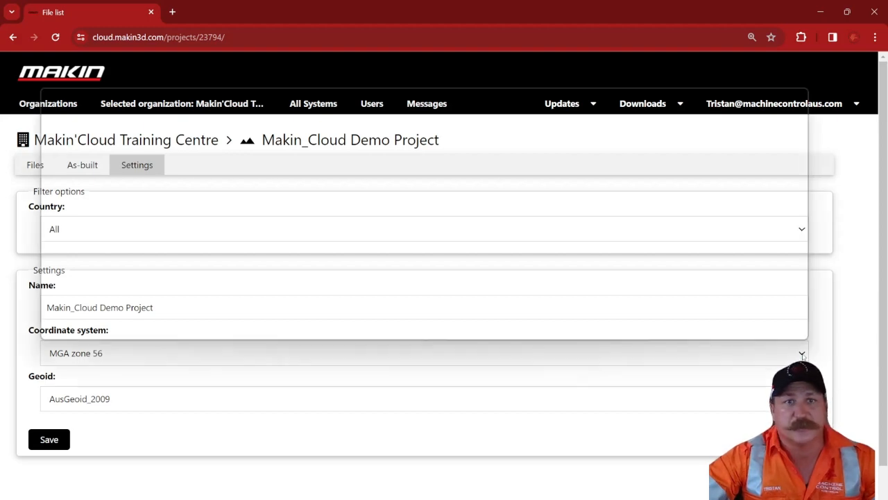
scroll(420, 287, "up", 2)
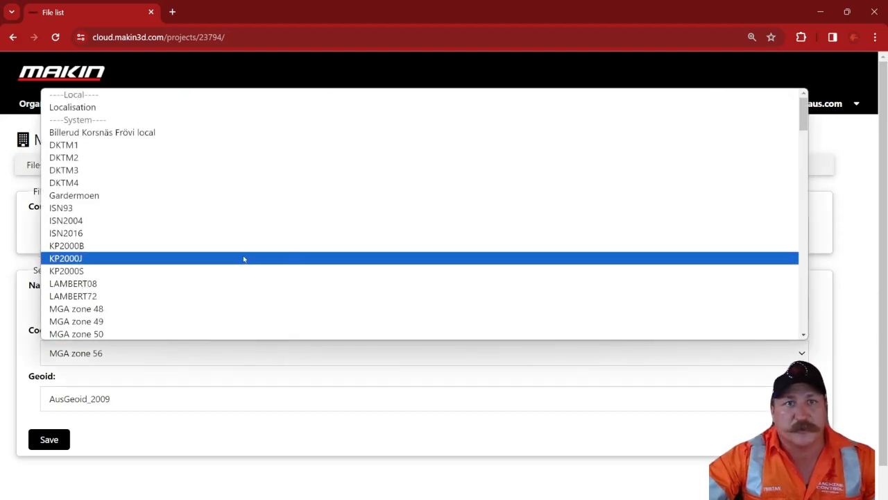
left_click(91, 110)
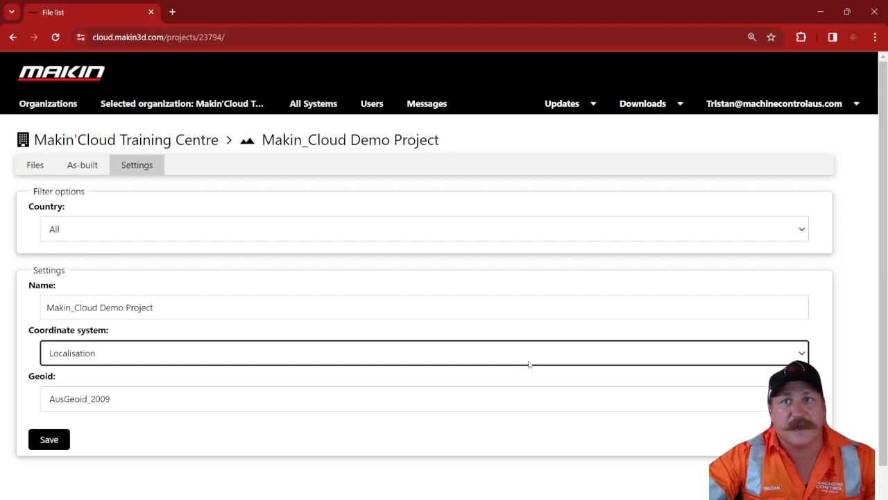
left_click(49, 439)
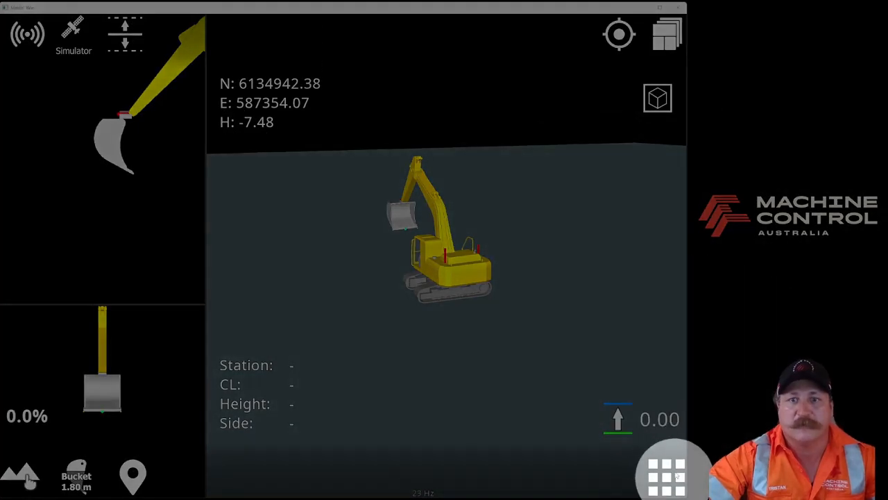
- Switch to Makin' Win, open Makin_Cloud Demo Project, dismiss the list of synced files and return to the 3D view
left_click(668, 486)
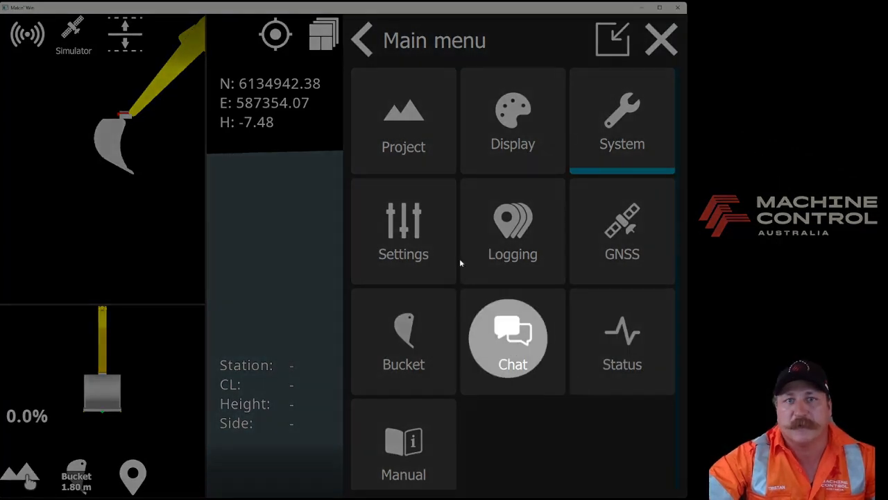
left_click(395, 123)
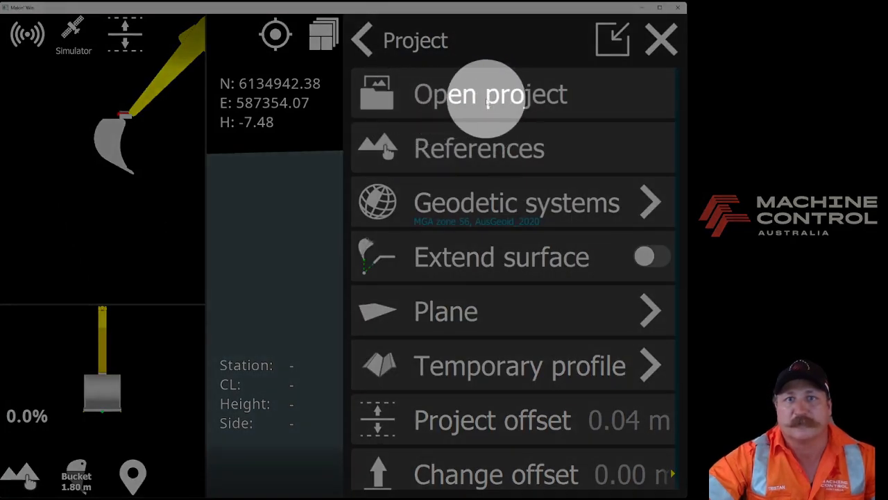
left_click(492, 104)
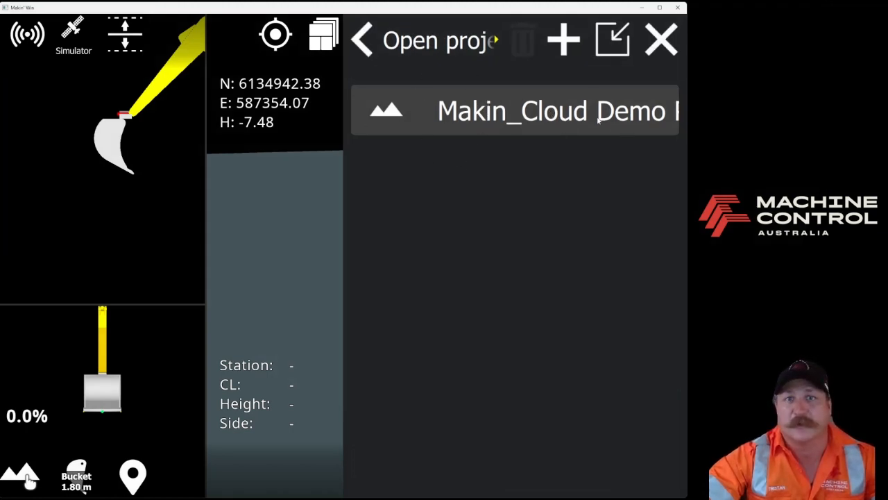
left_click(566, 115)
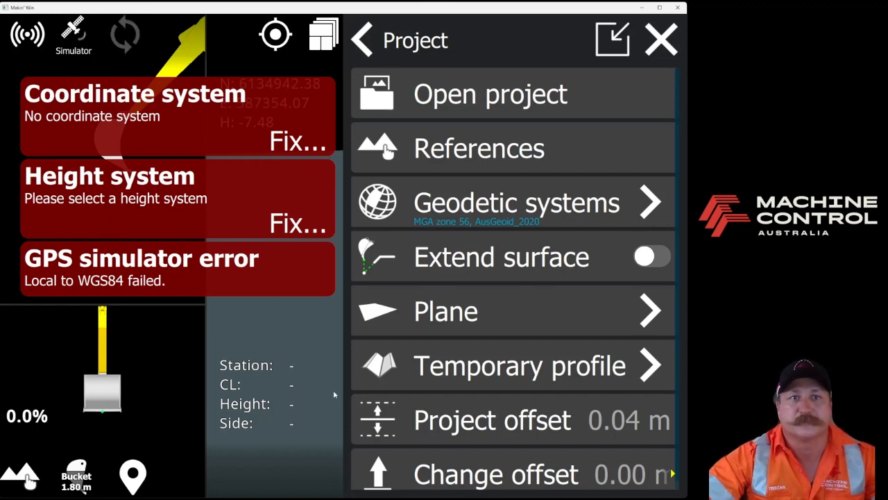
key("ctrl")
key("ctrl")
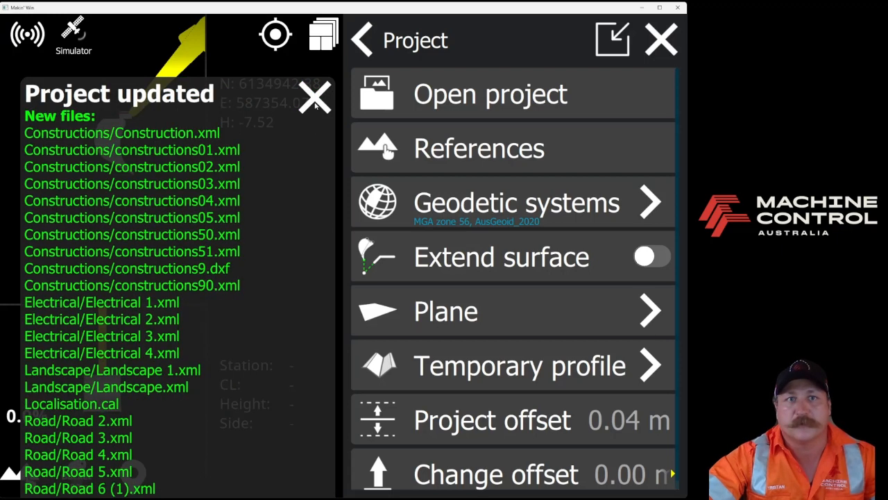
left_click(315, 99)
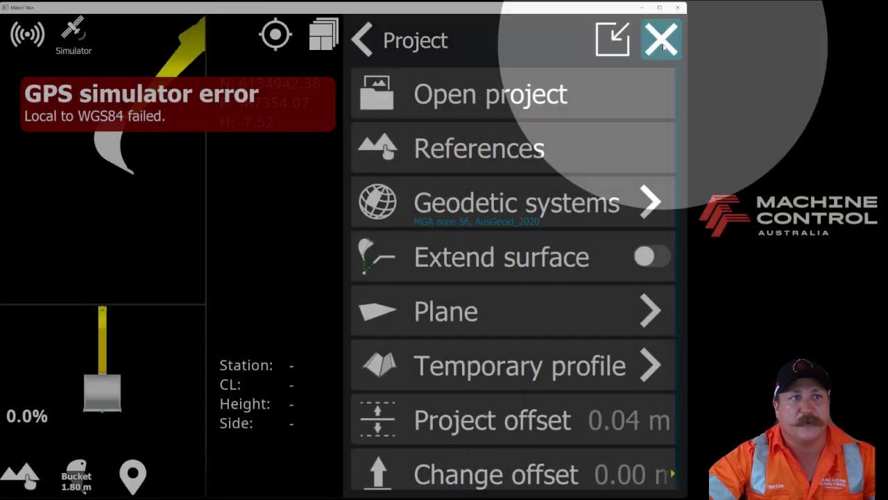
left_click(661, 40)
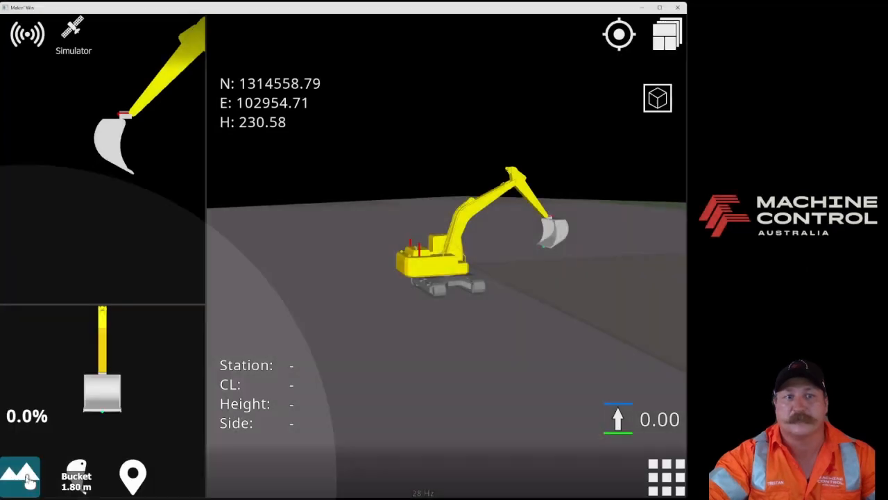
- Turn on visibility, side guidance and height guidance for all of the project's reference folders and inspect the model around the excavator
left_click(26, 477)
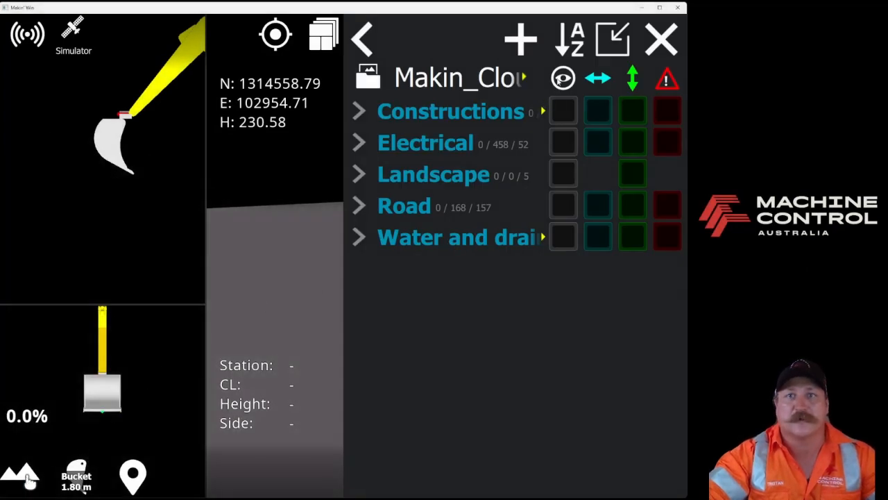
left_click(563, 79)
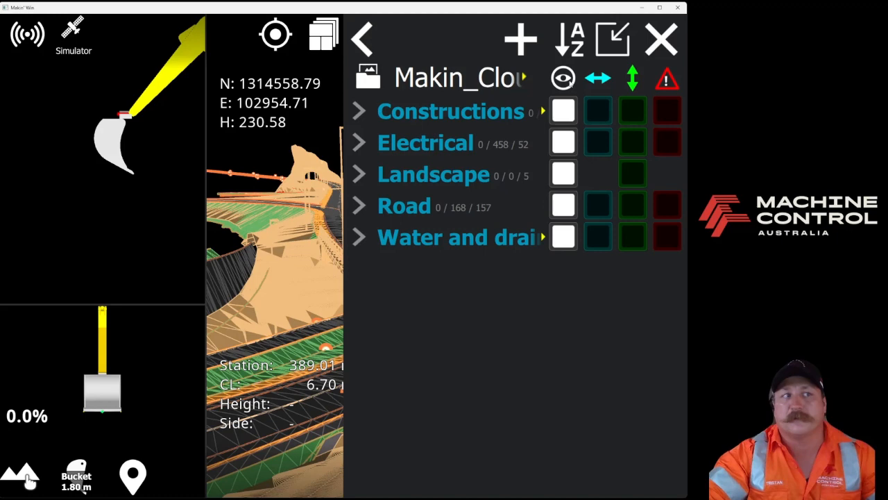
left_click(605, 80)
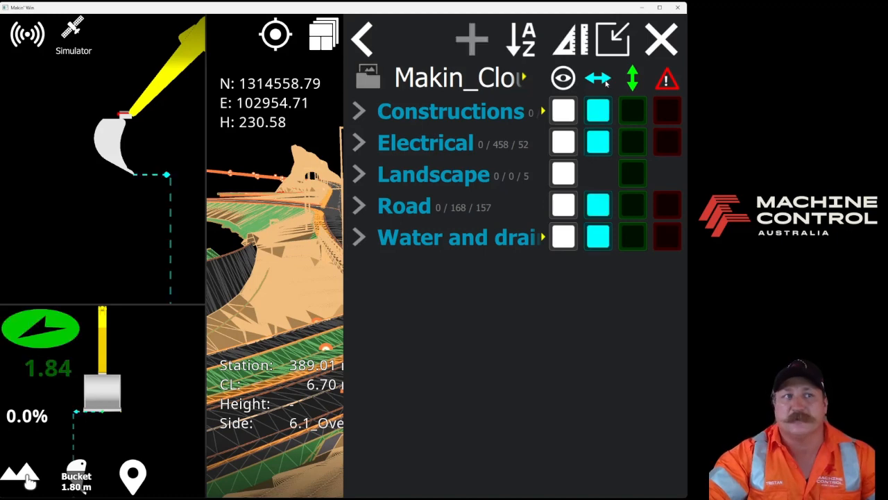
left_click(636, 82)
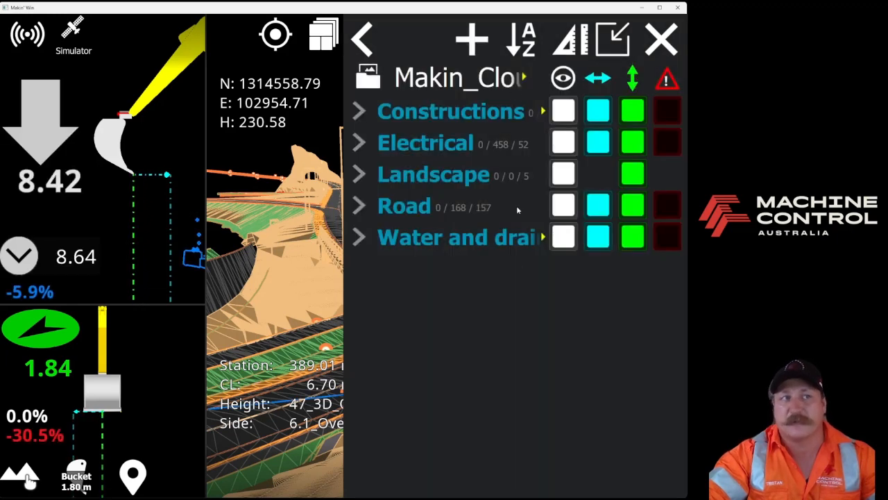
left_click(663, 42)
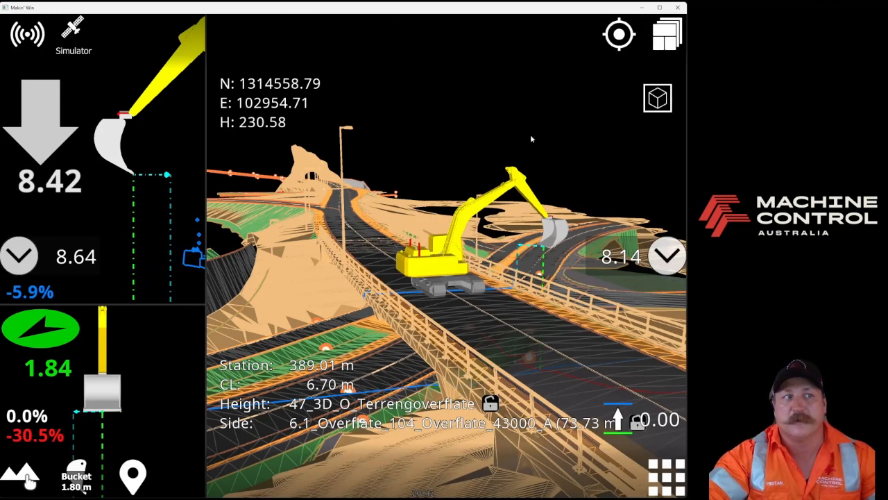
left_click_drag(535, 300, 491, 304)
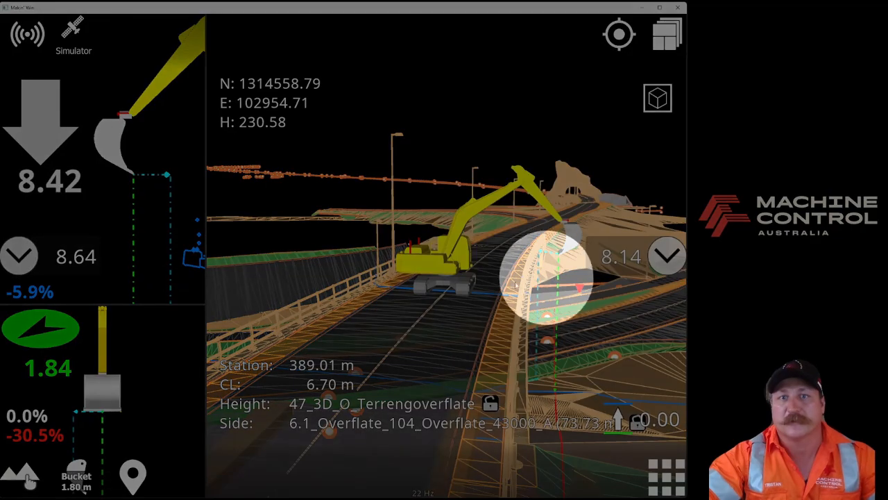
- Move the bucket's toolpoint from the centre to the right corner of its cutting edge
left_click(77, 476)
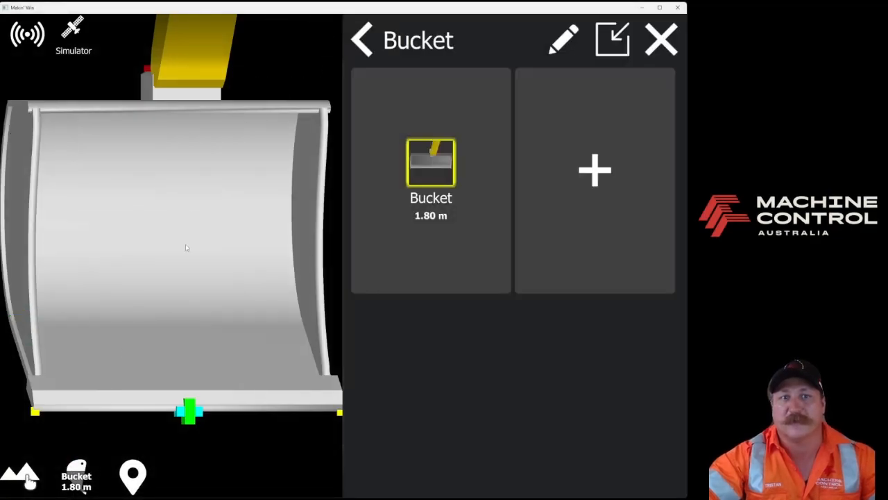
left_click(340, 413)
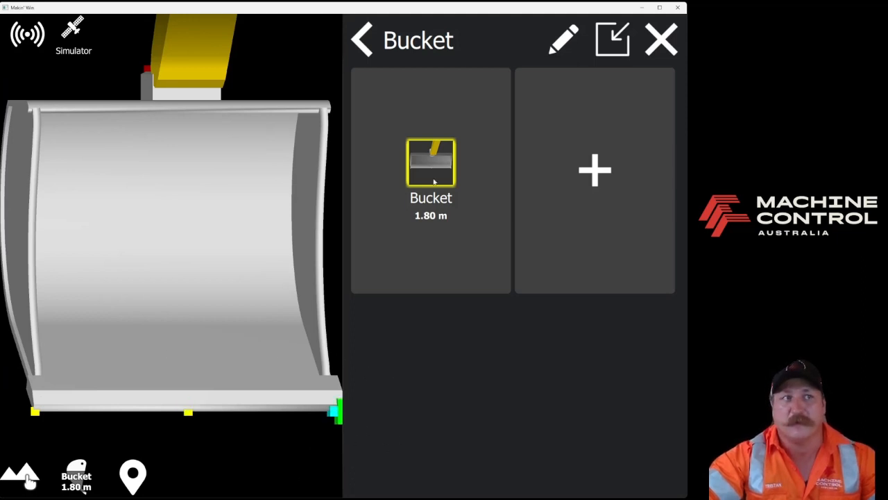
left_click(661, 39)
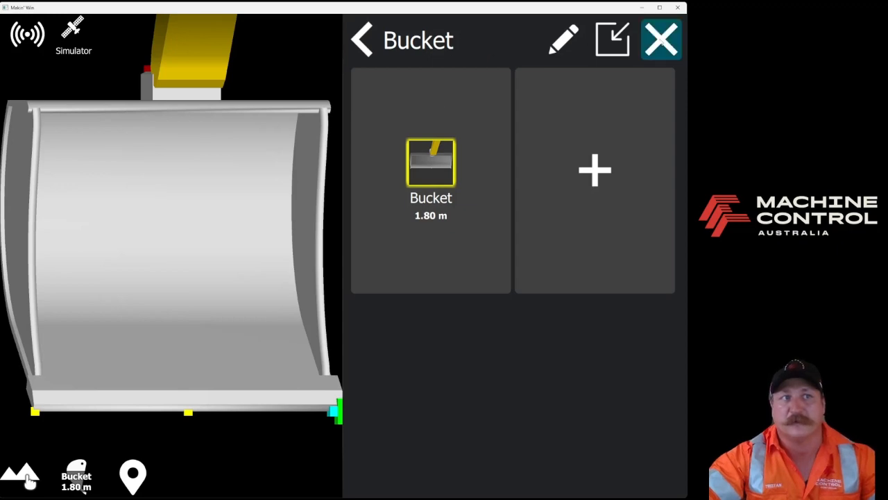
left_click(642, 57)
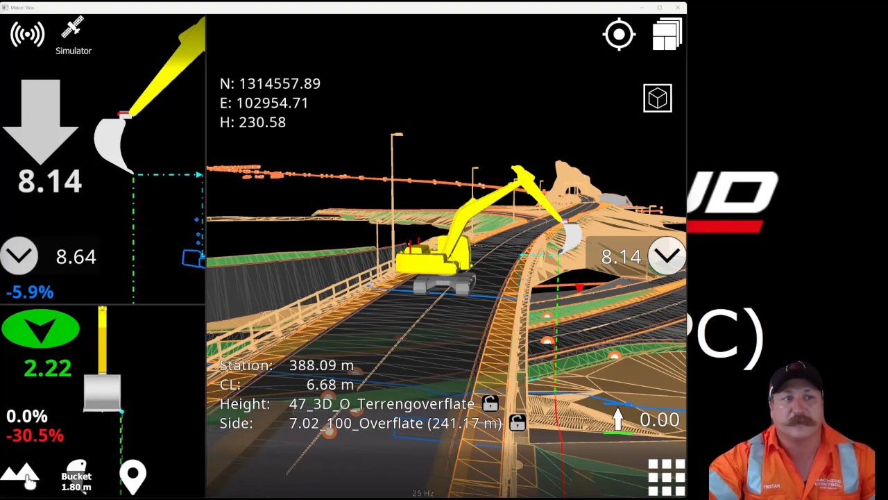
- Set the project offset by entering 230.60 as the correct height of the current toolpoint, and return to the 3D view
left_click(666, 472)
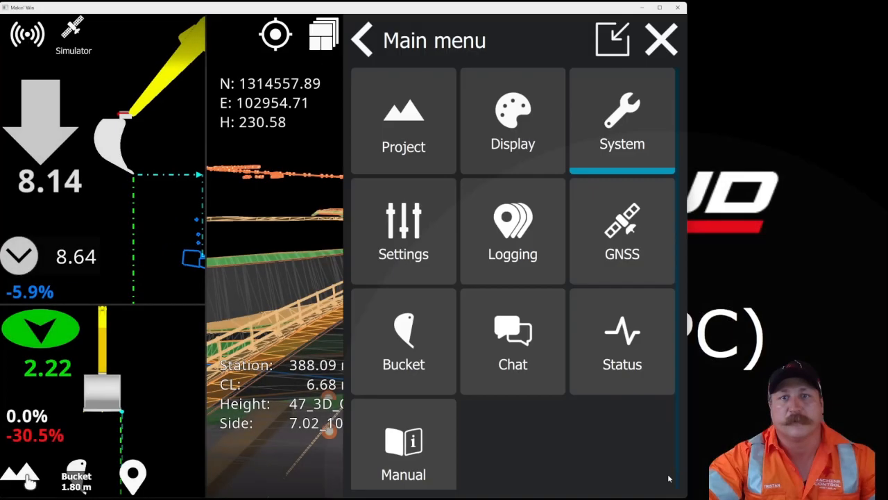
left_click(607, 473)
left_click(400, 142)
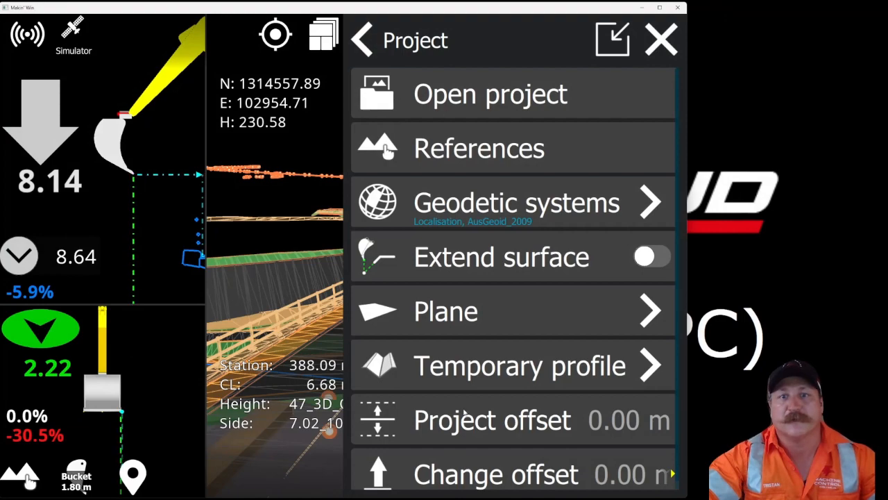
left_click(521, 424)
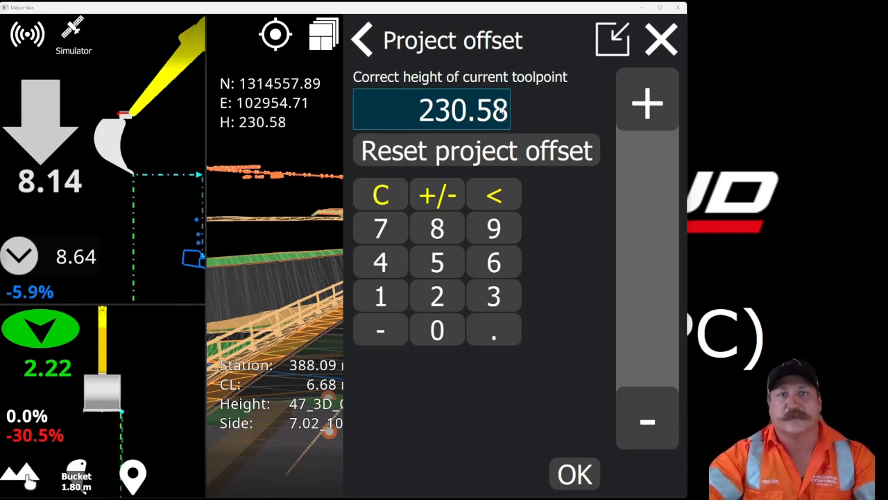
left_click(504, 113)
left_click(508, 196)
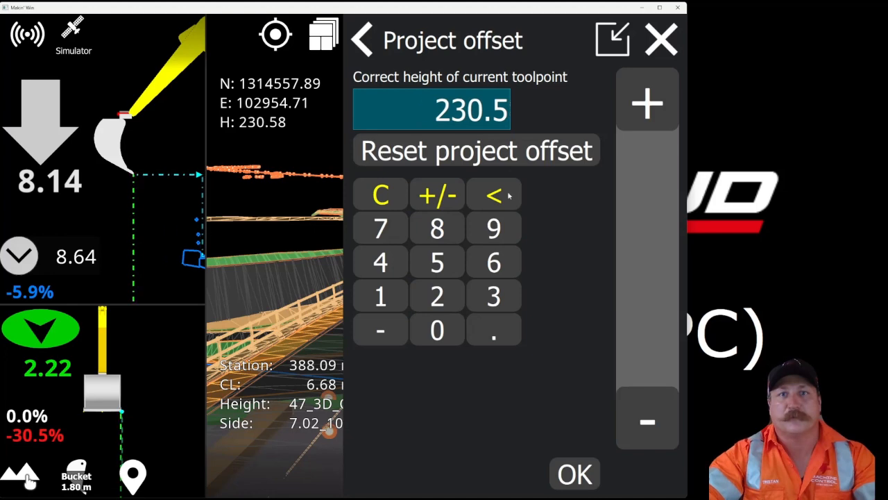
left_click(508, 198)
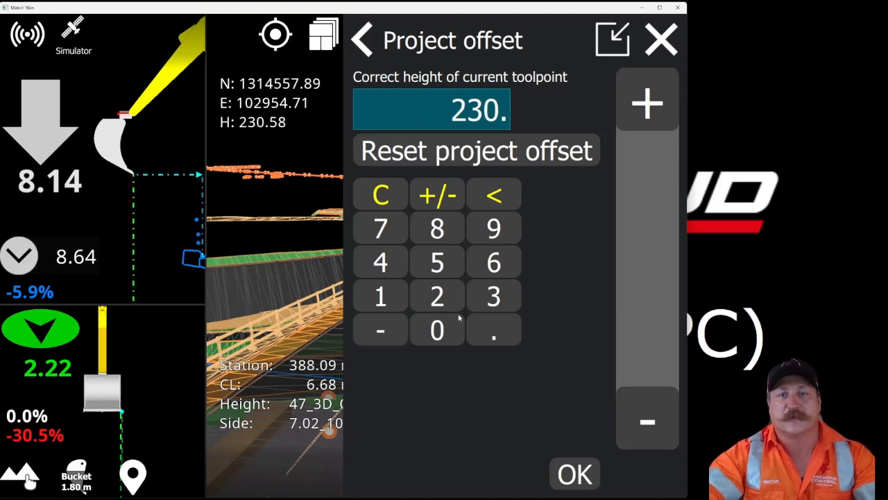
left_click(484, 261)
left_click(451, 328)
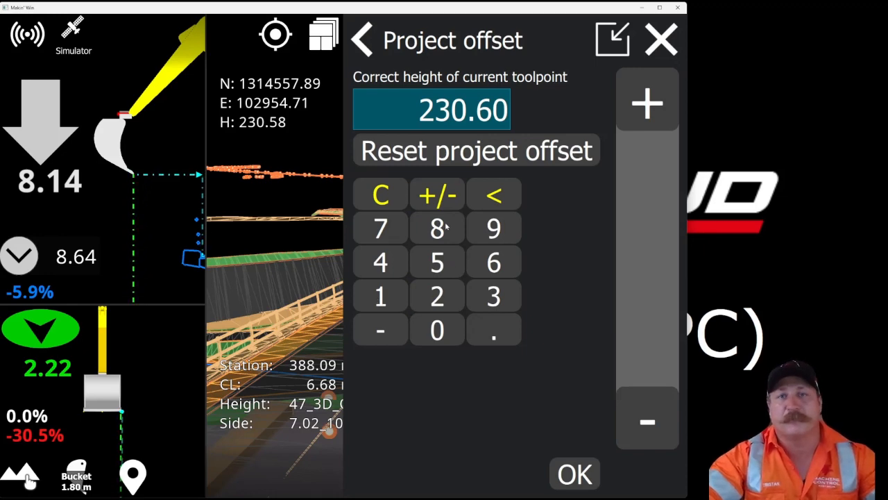
left_click(580, 483)
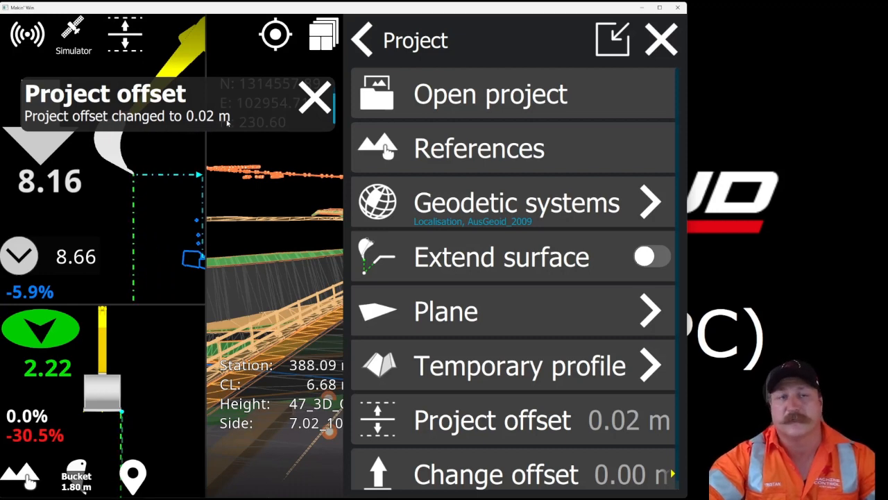
left_click(315, 98)
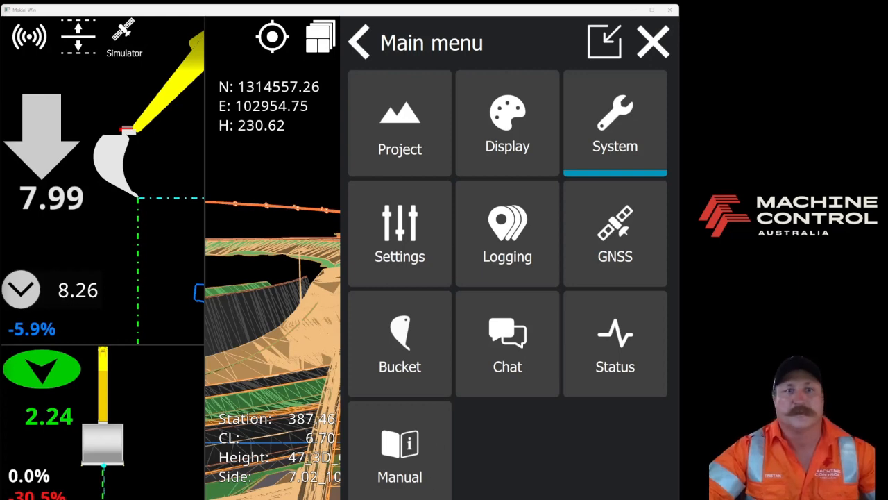
key("ctrl")
key("ctrl")
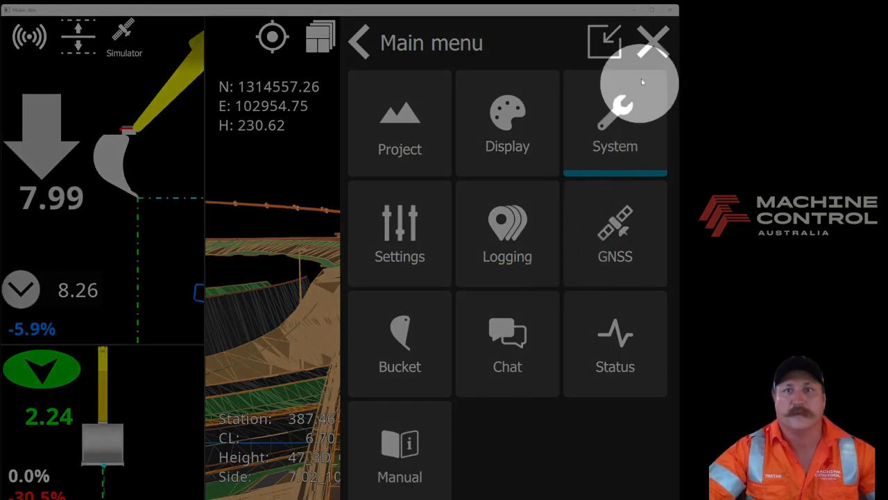
left_click(653, 42)
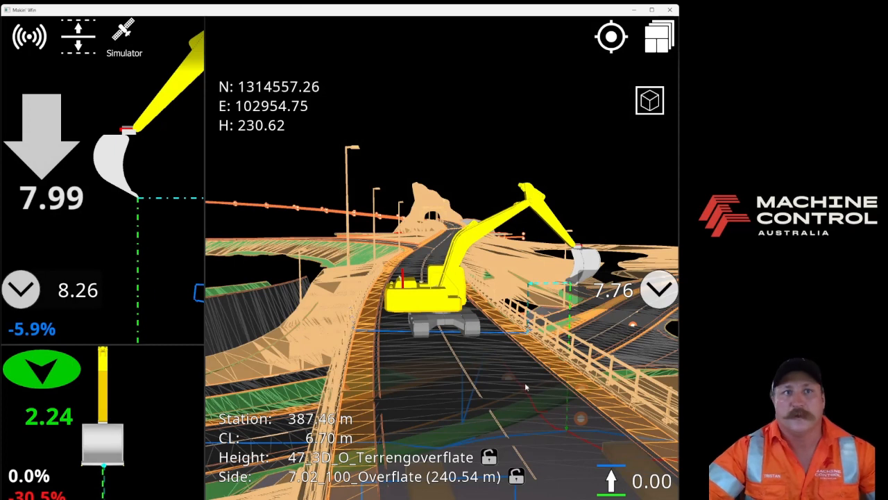